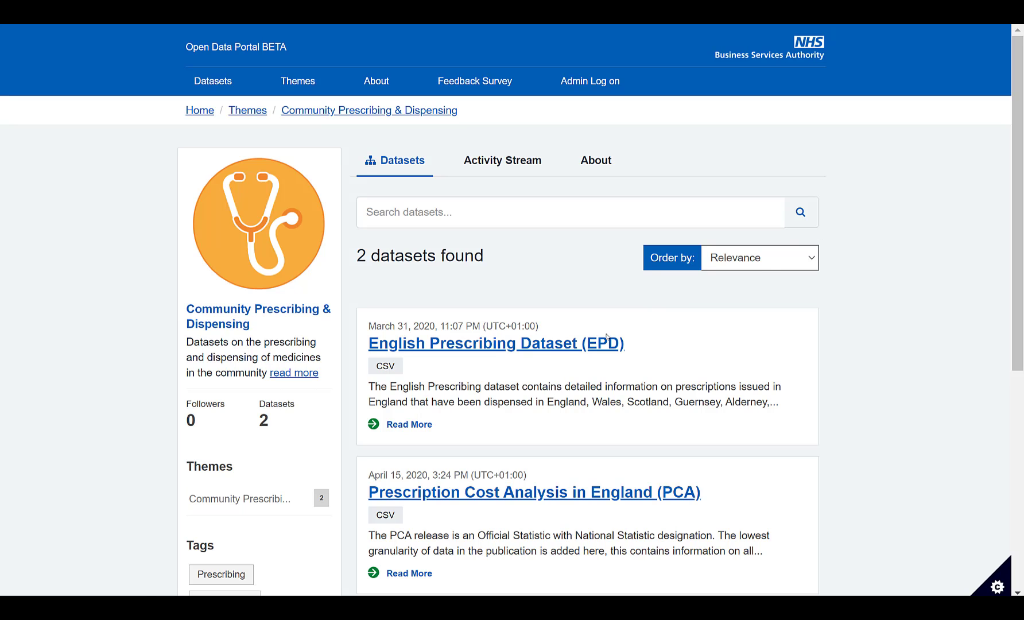
Open the English Prescribing Dataset (EPD) and view the Data API details of its Apr 2016 resource
{"action": "left_click", "coordinate": [544, 348]}
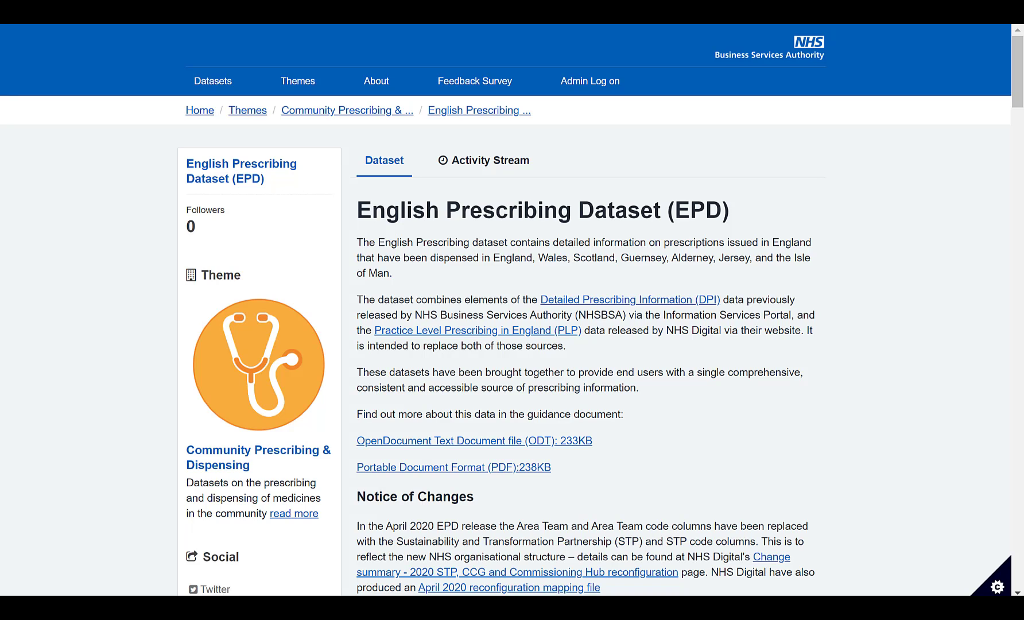
{"action": "left_click_drag", "start_coordinate": [1019, 54], "coordinate": [987, 232]}
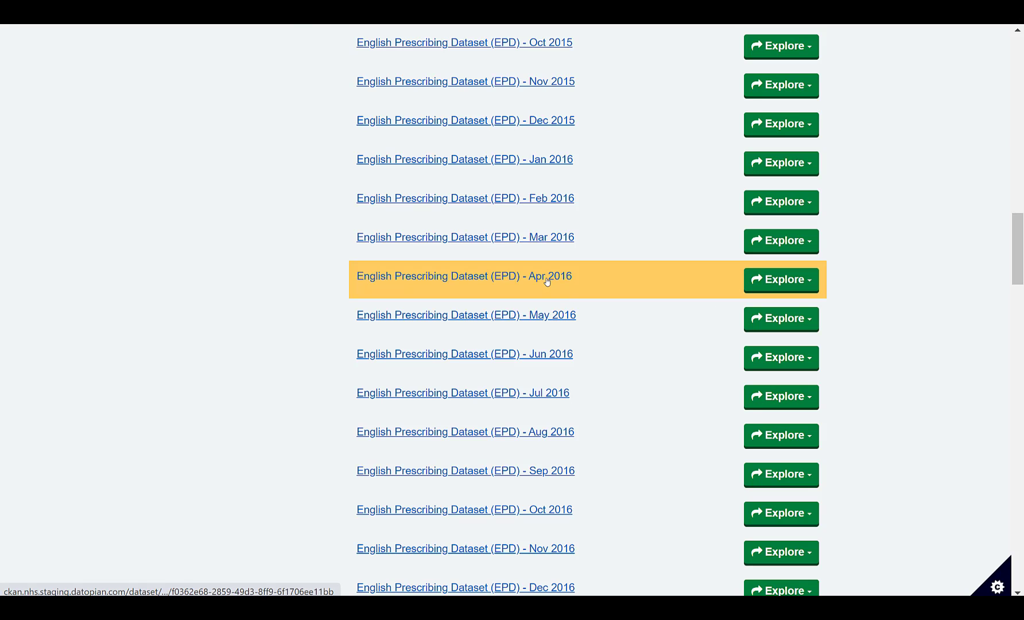
{"action": "left_click", "coordinate": [787, 285]}
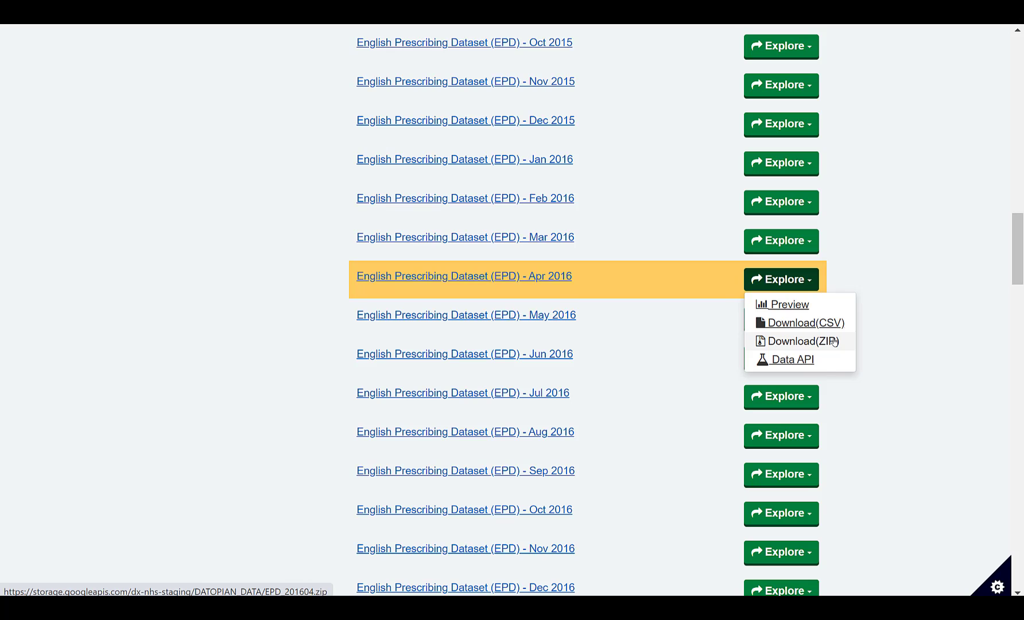
{"action": "left_click", "coordinate": [827, 366]}
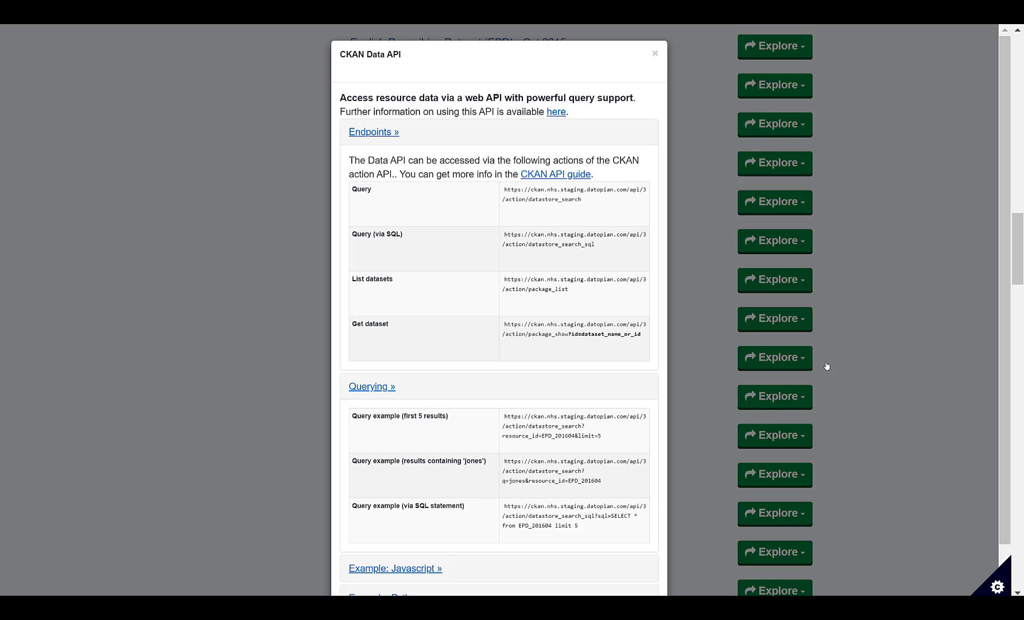
{"action": "left_click", "coordinate": [826, 366]}
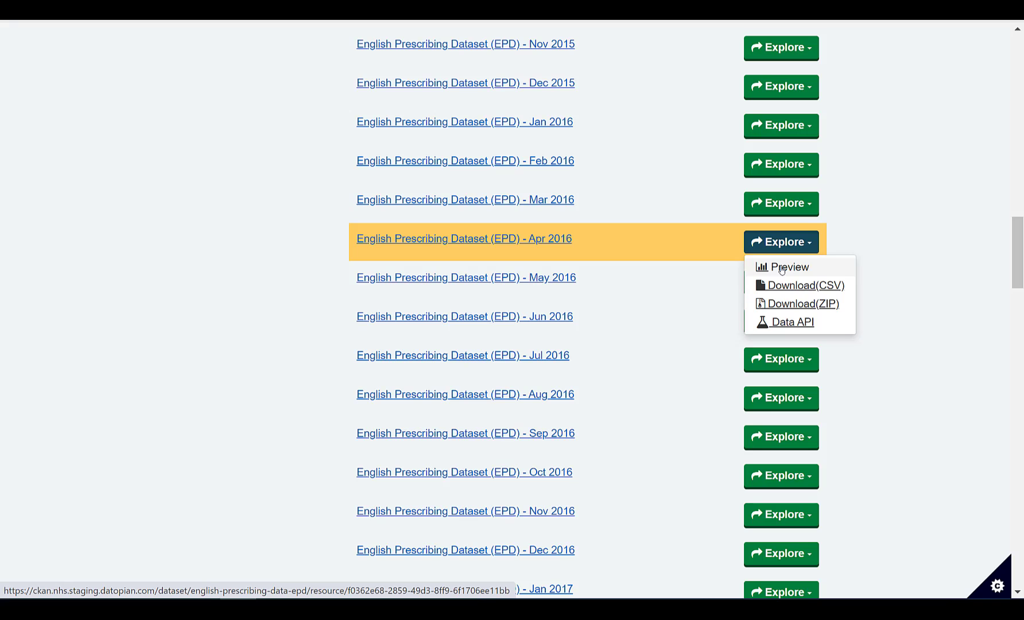
Open the data preview of a monthly EPD resource and check its download options
{"action": "left_click", "coordinate": [781, 269]}
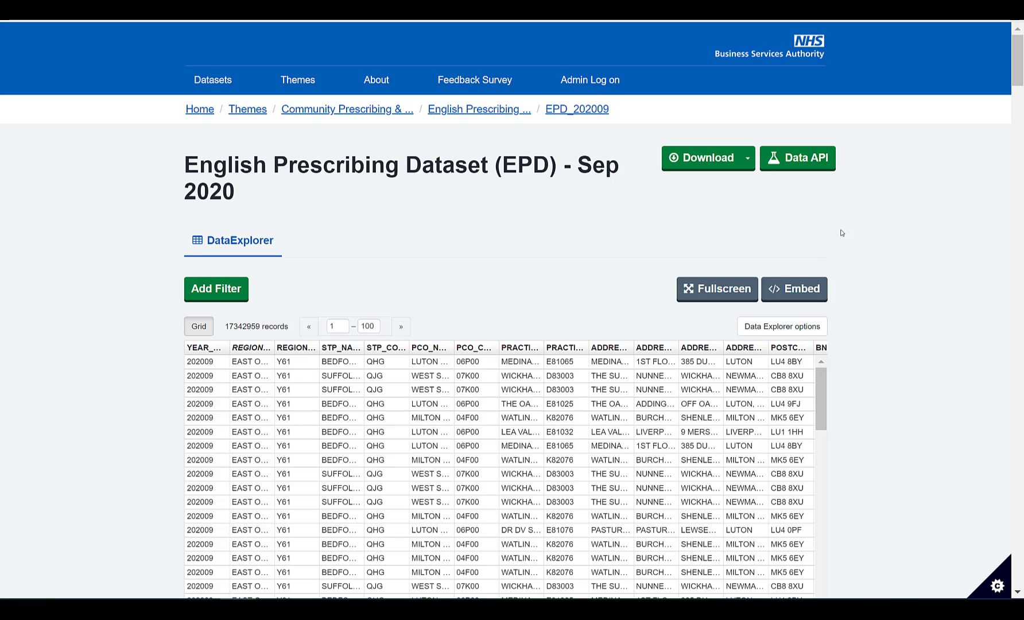
{"action": "left_click", "coordinate": [748, 158]}
{"action": "left_click", "coordinate": [938, 232]}
Filter the records by PRACTICE_NAME with the value CESTRIA HEALTH CENTRE
{"action": "left_click", "coordinate": [219, 290]}
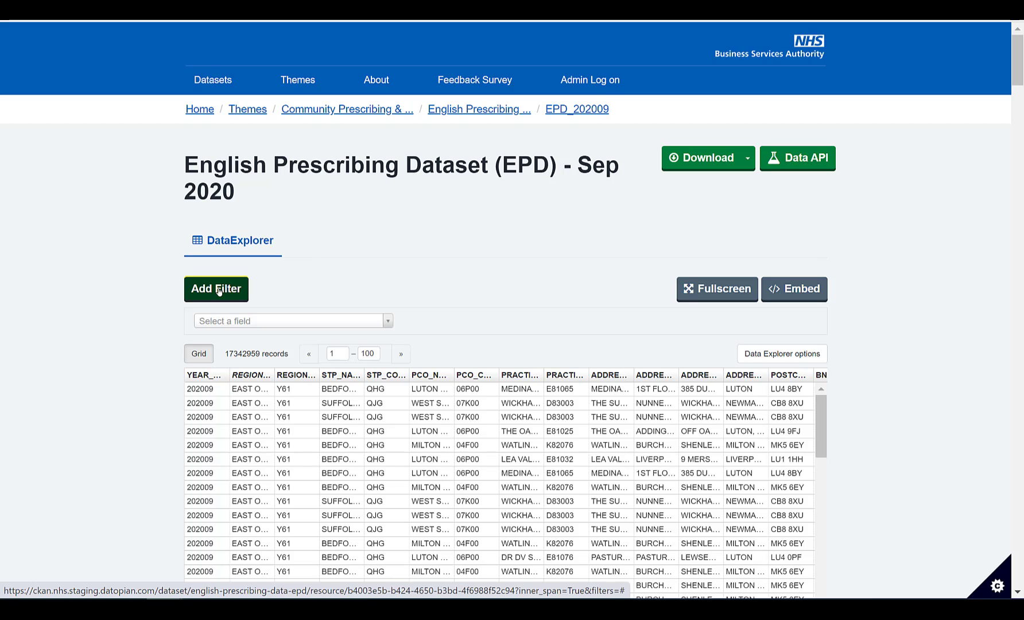
{"action": "left_click", "coordinate": [386, 319]}
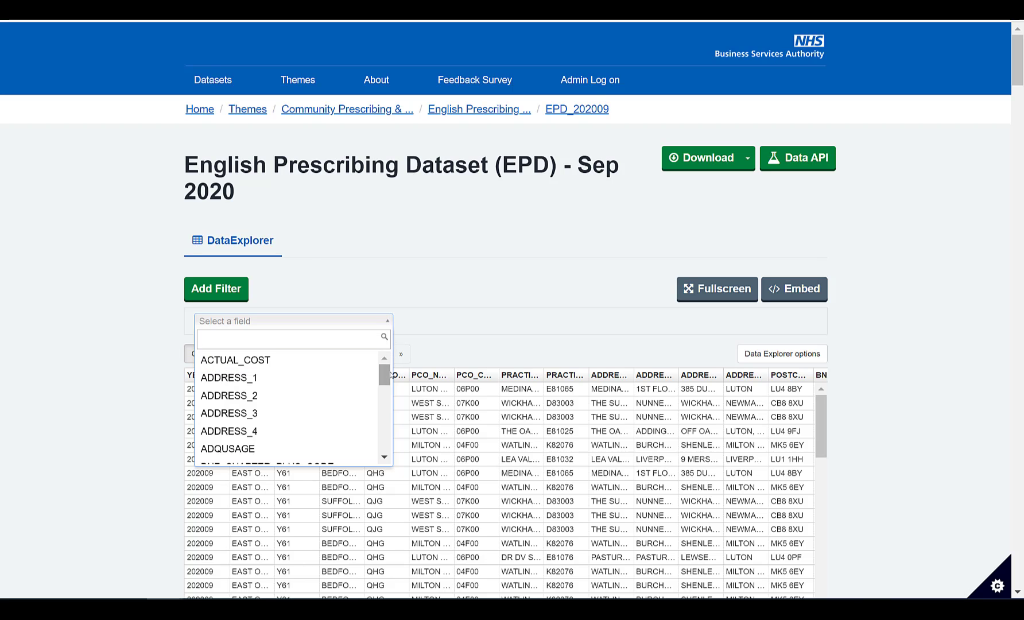
{"action": "left_click_drag", "start_coordinate": [386, 376], "coordinate": [389, 413]}
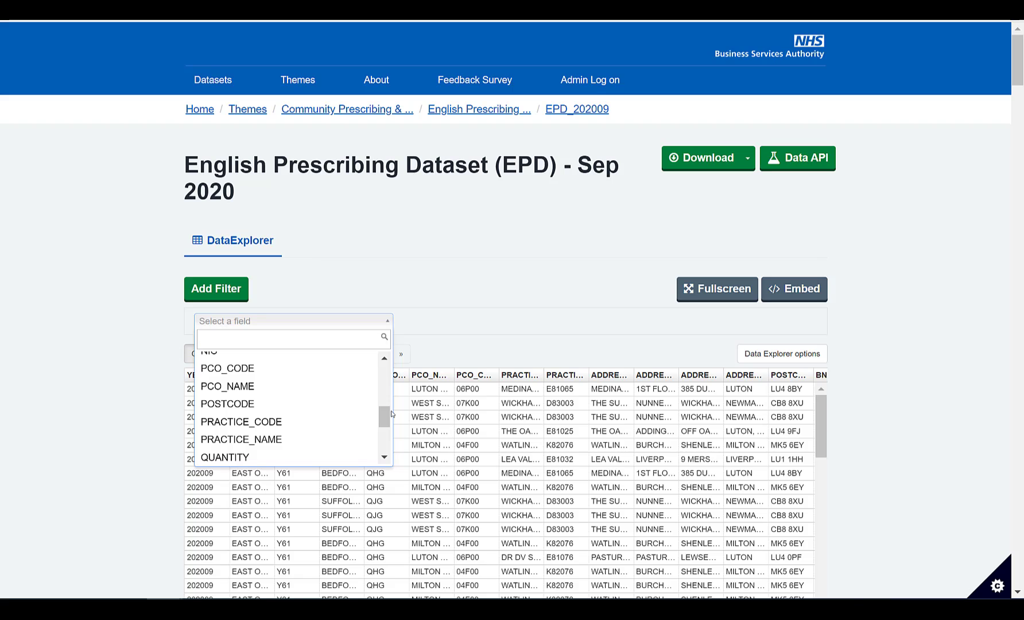
{"action": "left_click", "coordinate": [317, 440]}
{"action": "left_click", "coordinate": [374, 332]}
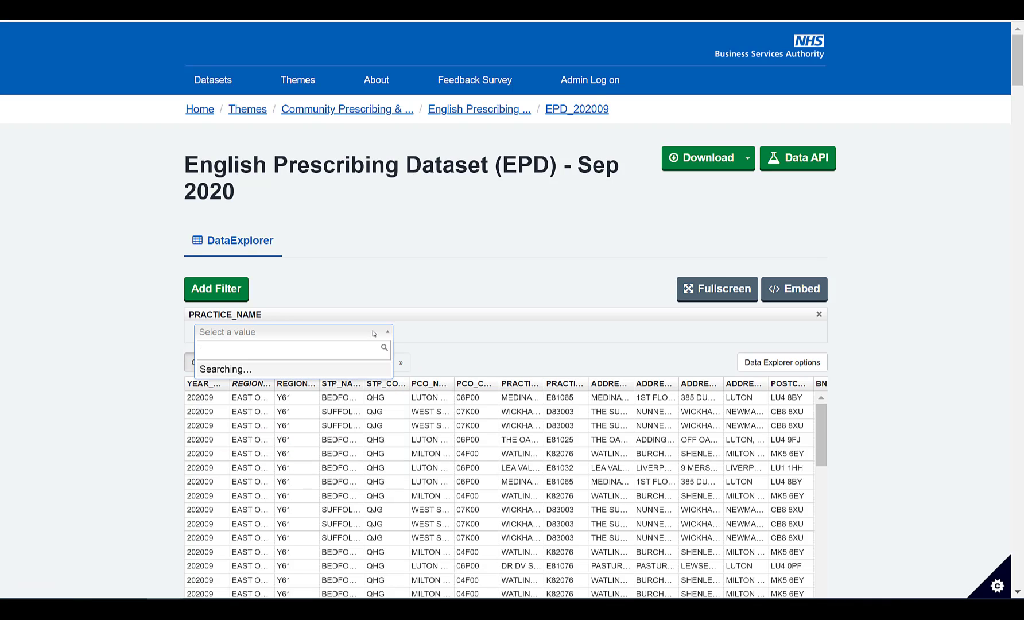
{"action": "type", "text": "cest"}
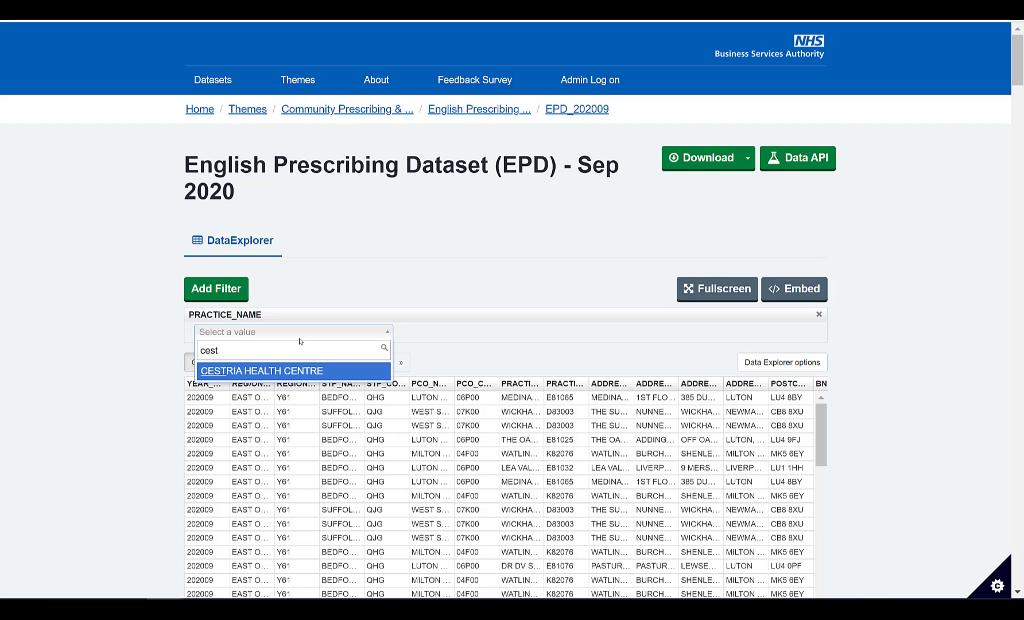
{"action": "left_click", "coordinate": [283, 372]}
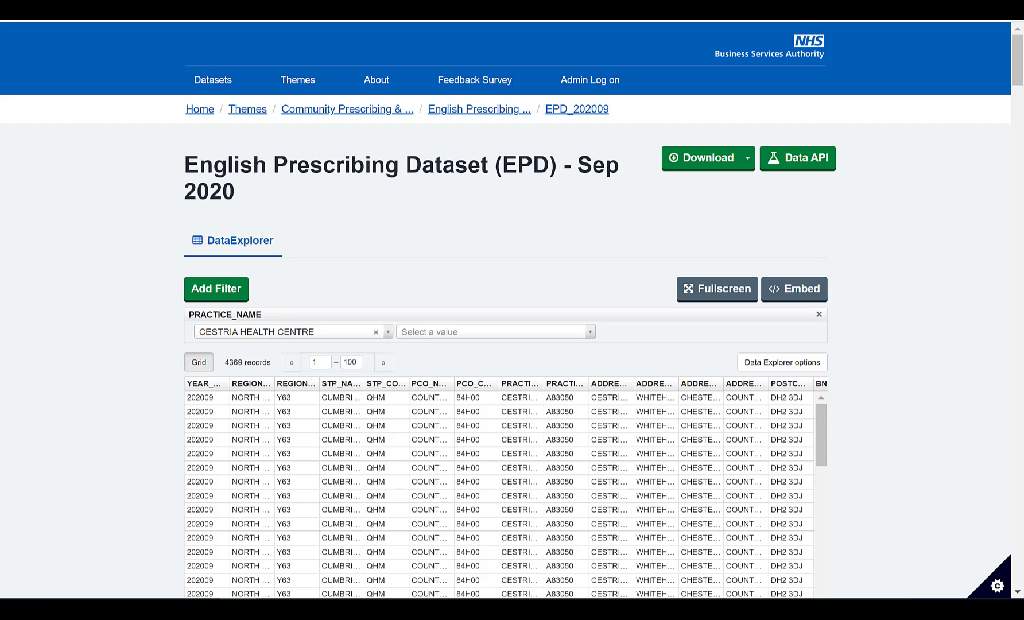
Add a second filter on BNF_CHAPTER_PLUS_CODE with the value 02: Cardiovascular System
{"action": "left_click", "coordinate": [235, 289]}
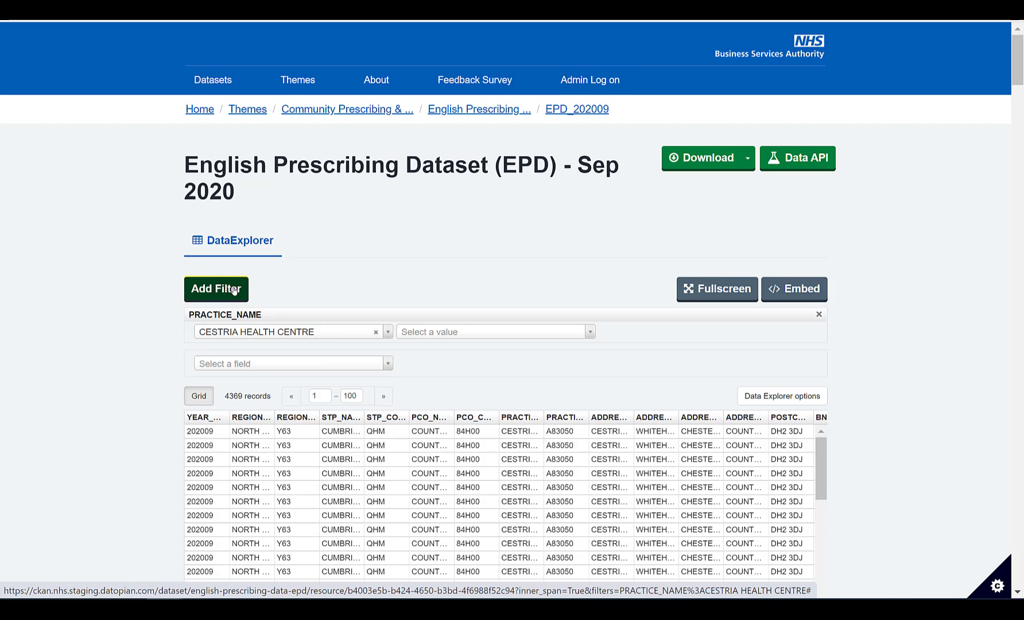
{"action": "left_click", "coordinate": [392, 367]}
{"action": "left_click_drag", "start_coordinate": [388, 416], "coordinate": [388, 430]}
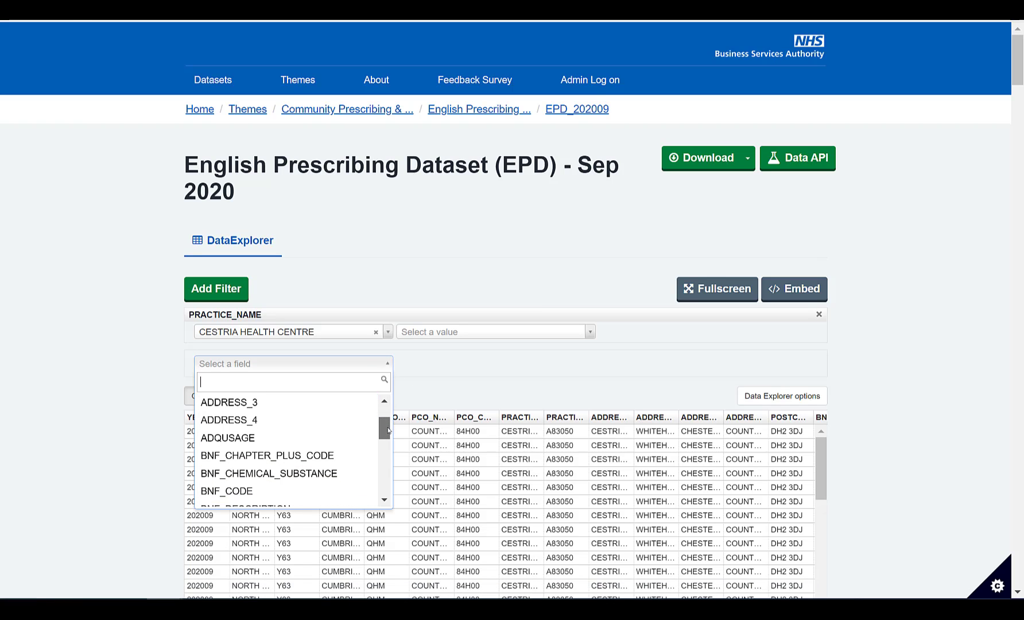
{"action": "left_click", "coordinate": [345, 455]}
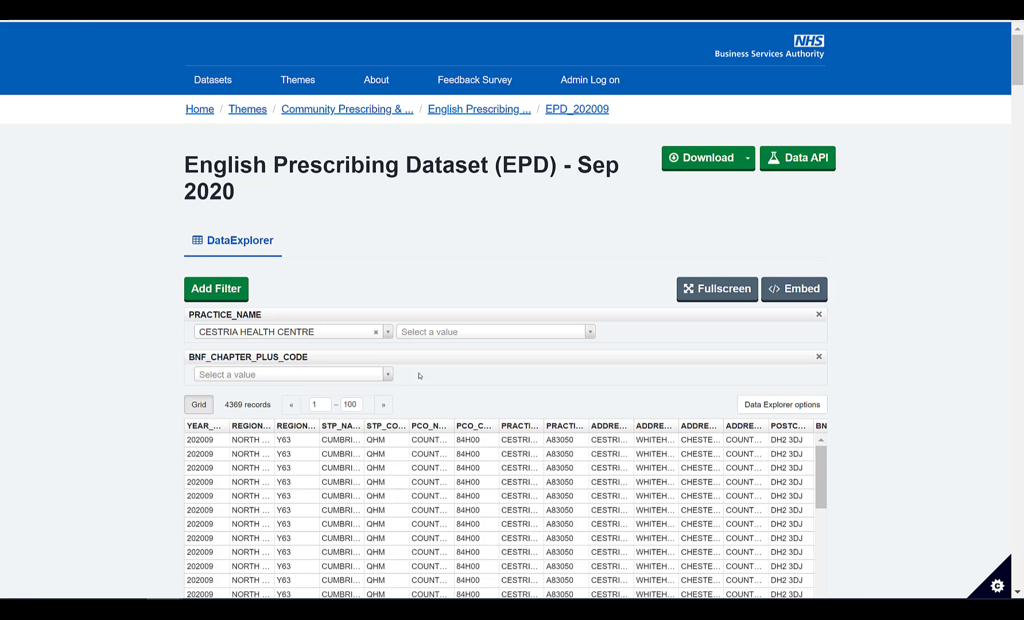
{"action": "left_click", "coordinate": [371, 379]}
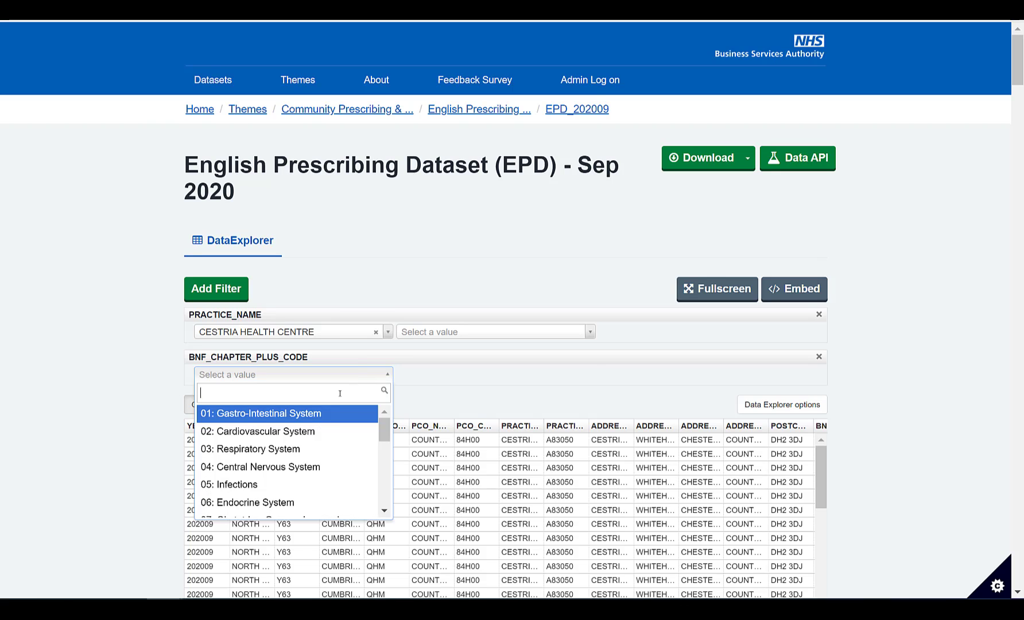
{"action": "left_click", "coordinate": [252, 432]}
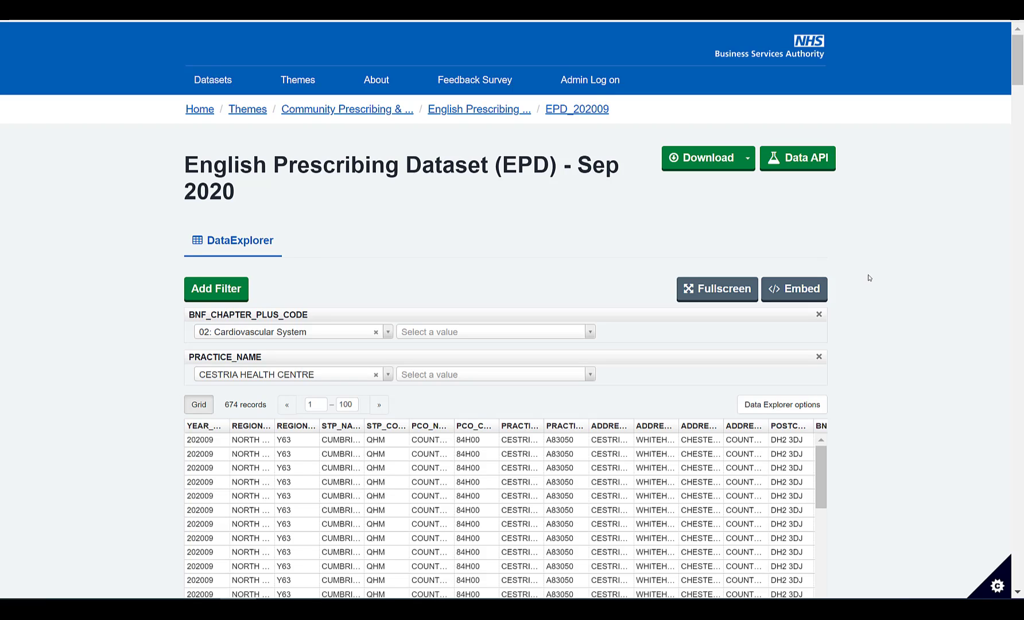
Add MIDDLE CHARE MEDICAL GROUP as a second value of the PRACTICE_NAME filter
{"action": "left_click", "coordinate": [544, 374]}
{"action": "type", "text": "middle"}
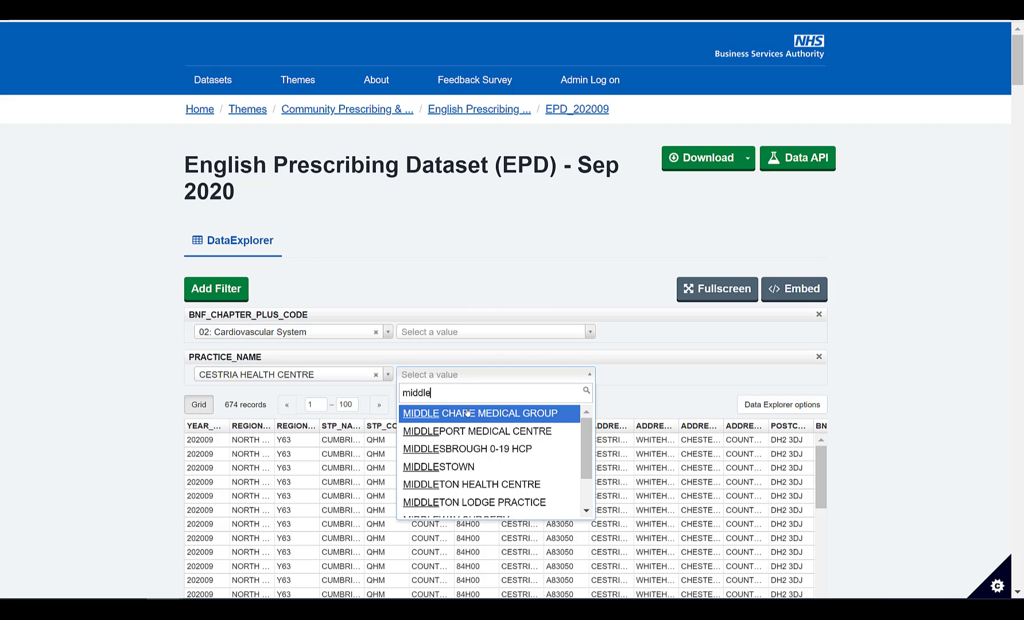
{"action": "left_click", "coordinate": [466, 413]}
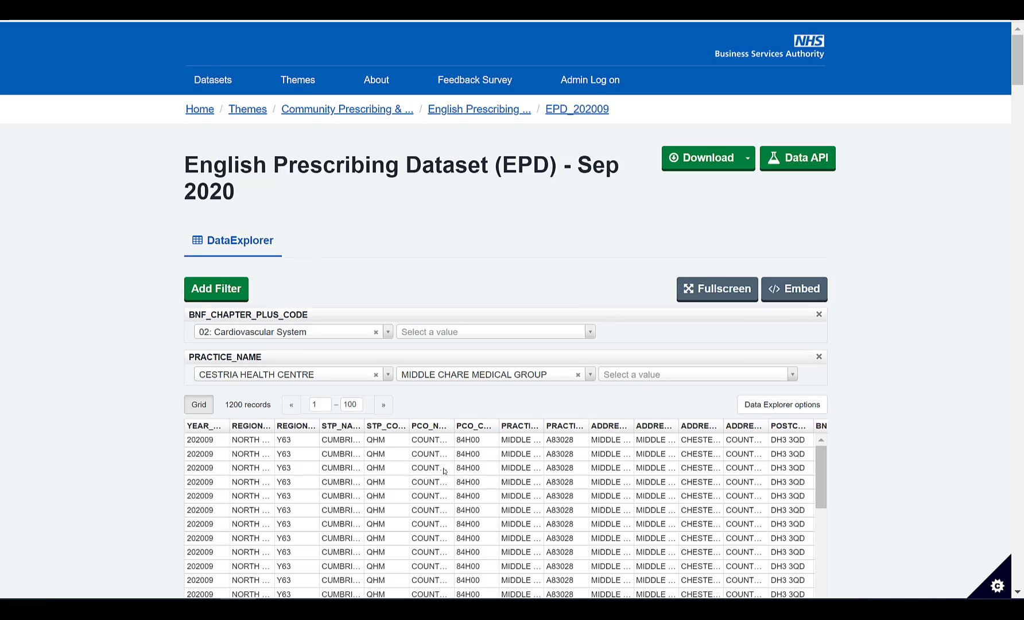
Hide the ADDRESS_1, ADDRESS_2, ADDRESS_3, ADDRESS_4 and POSTCODE columns in the data grid
{"action": "right_click", "coordinate": [296, 425]}
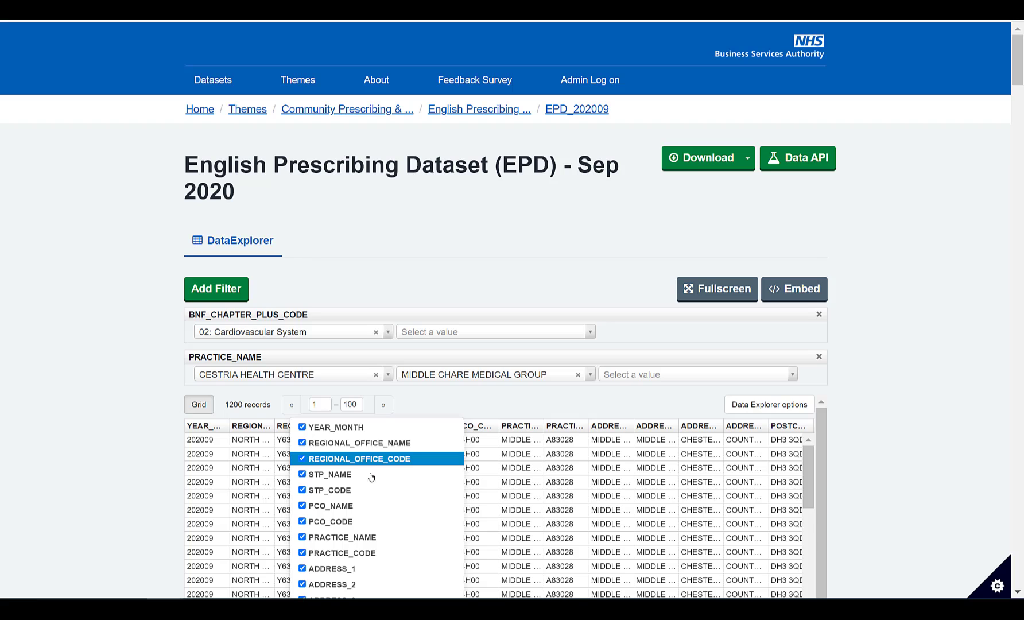
{"action": "scroll", "coordinate": [387, 485], "scroll_direction": "down", "scroll_amount": 2}
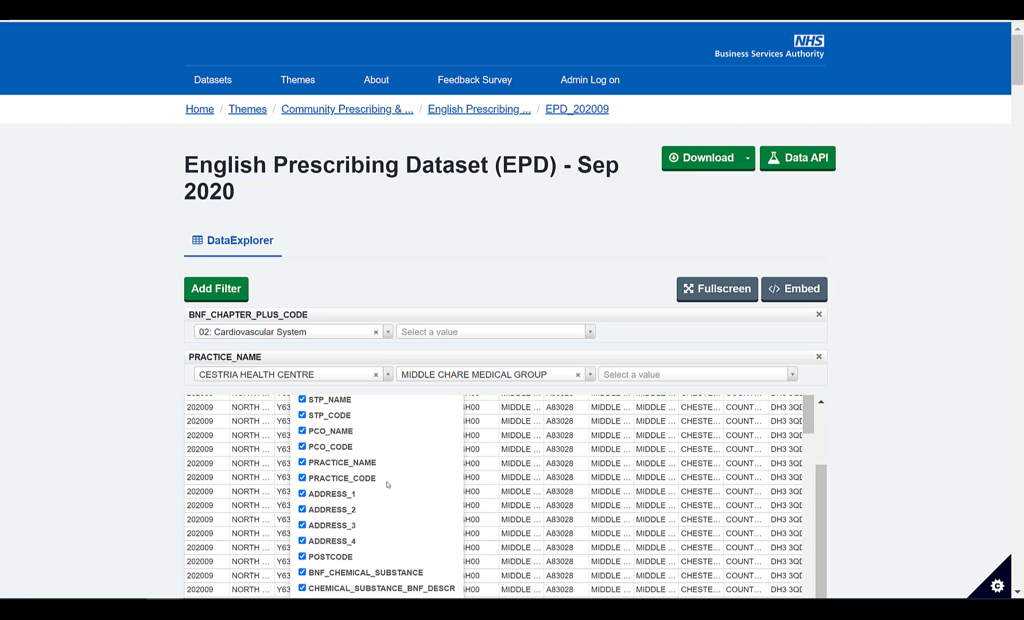
{"action": "left_click", "coordinate": [303, 494]}
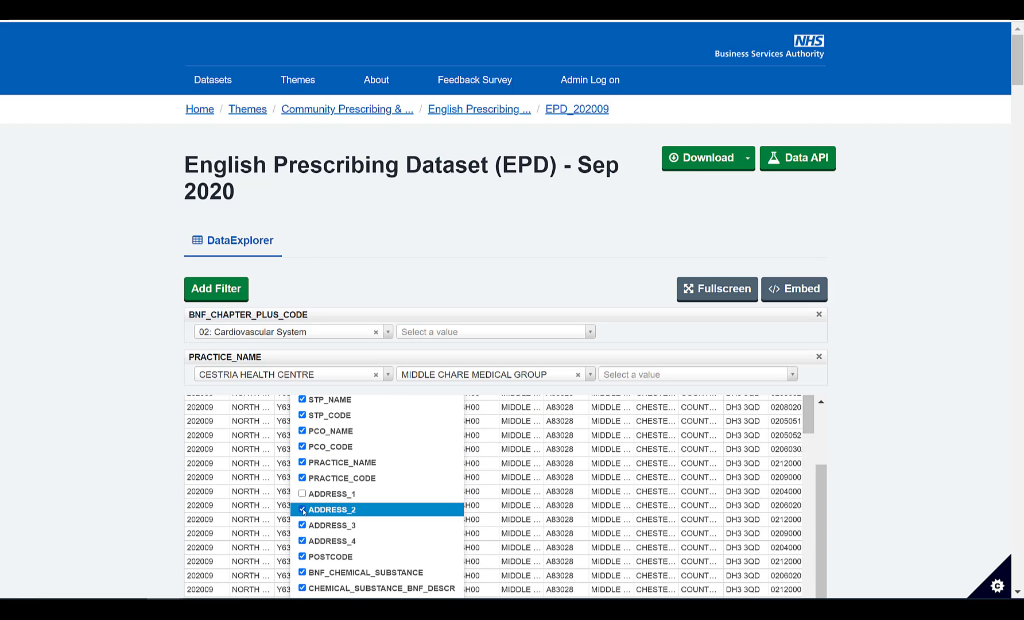
{"action": "left_click", "coordinate": [303, 509]}
{"action": "left_click", "coordinate": [303, 525]}
{"action": "left_click", "coordinate": [303, 541]}
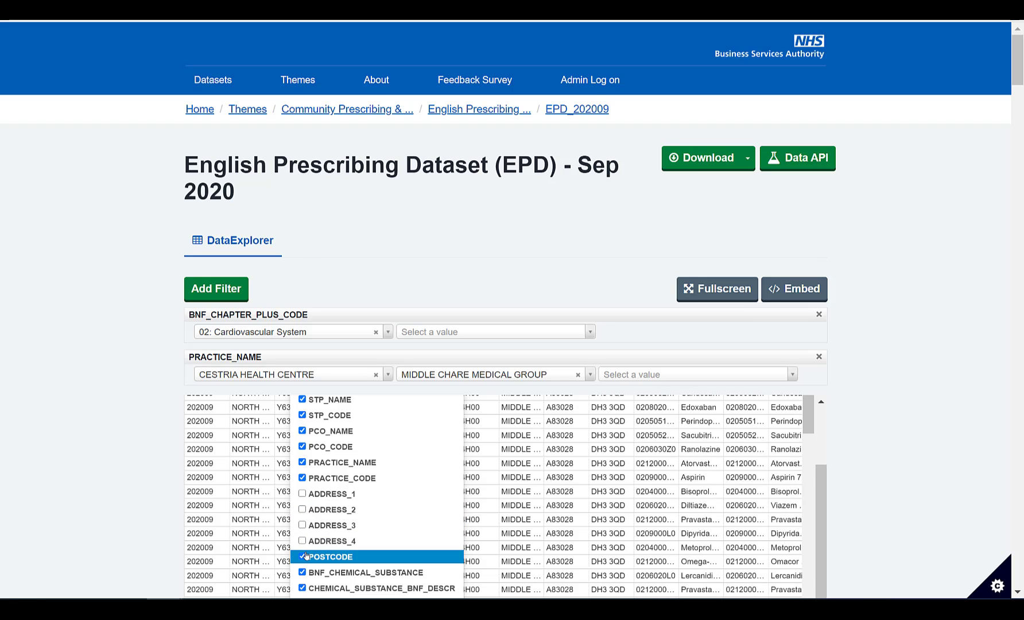
{"action": "left_click", "coordinate": [303, 556]}
{"action": "left_click", "coordinate": [466, 487]}
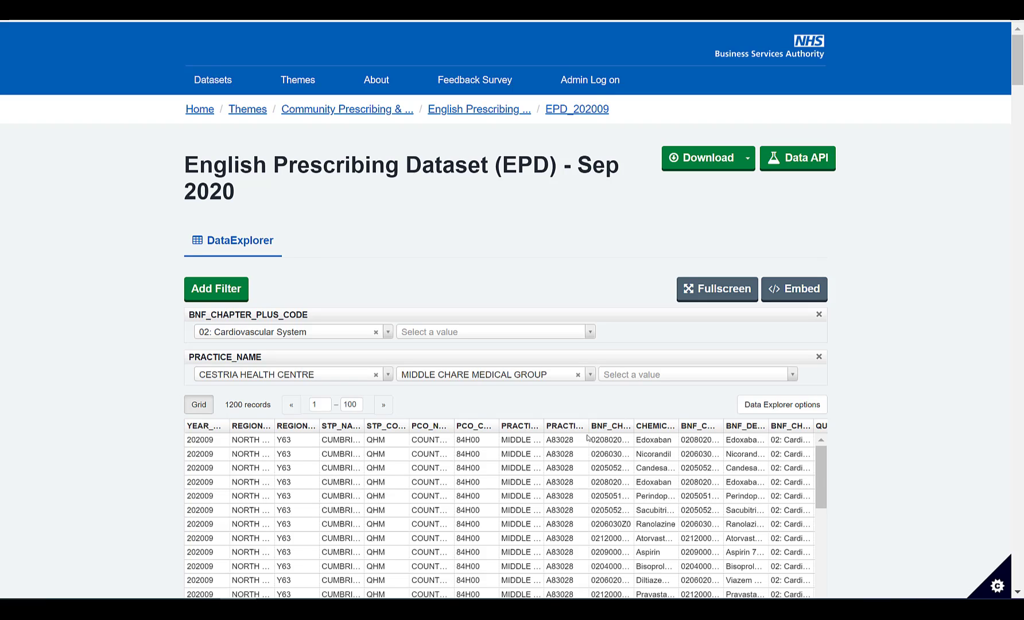
Download the filtered records in CSV format
{"action": "left_click", "coordinate": [759, 405]}
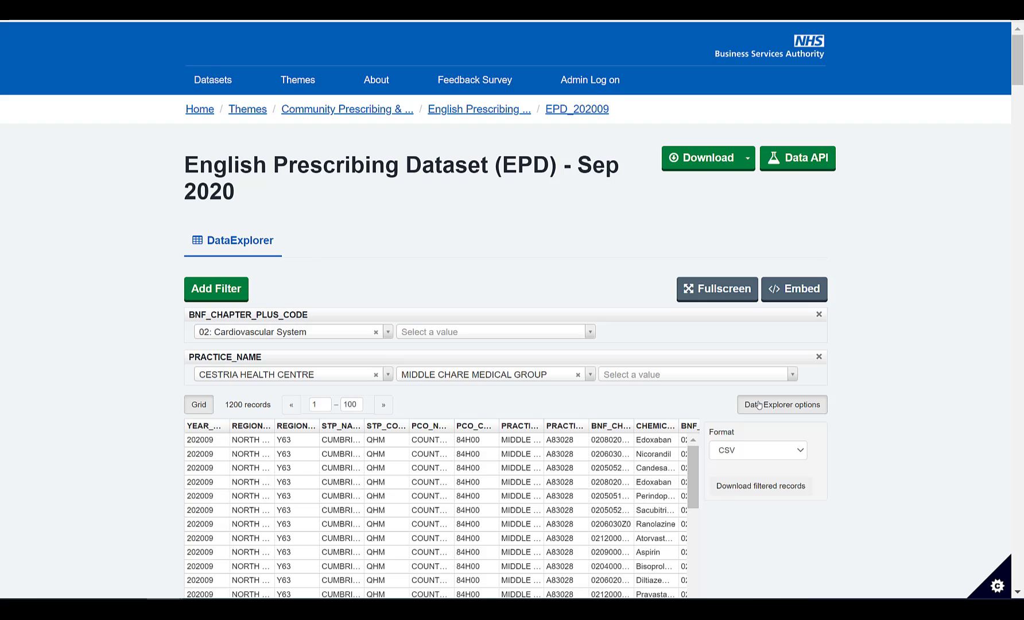
{"action": "left_click", "coordinate": [799, 452]}
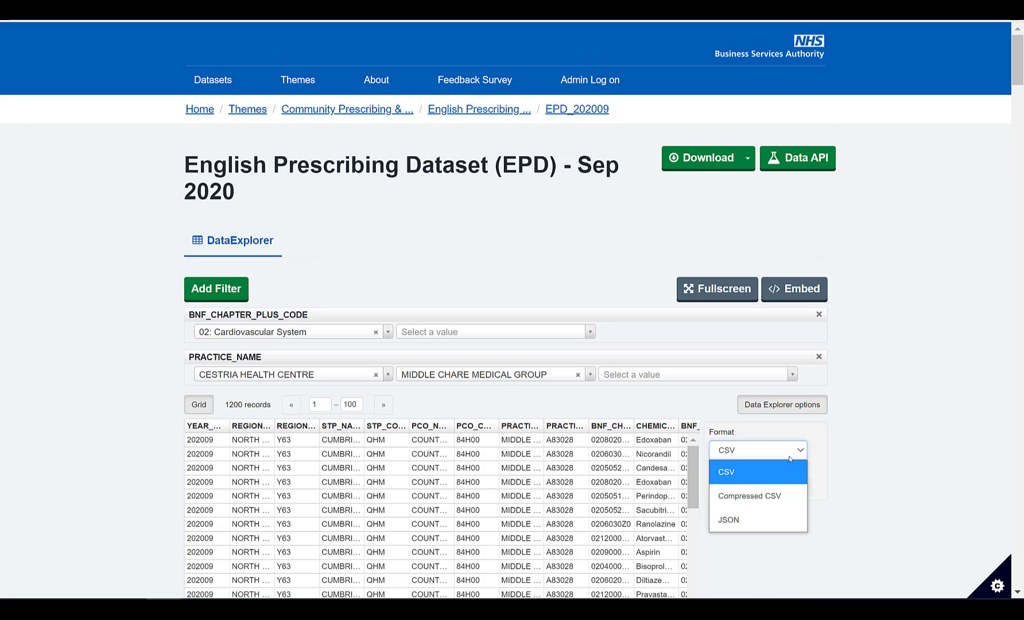
{"action": "left_click", "coordinate": [774, 467]}
{"action": "left_click", "coordinate": [771, 487]}
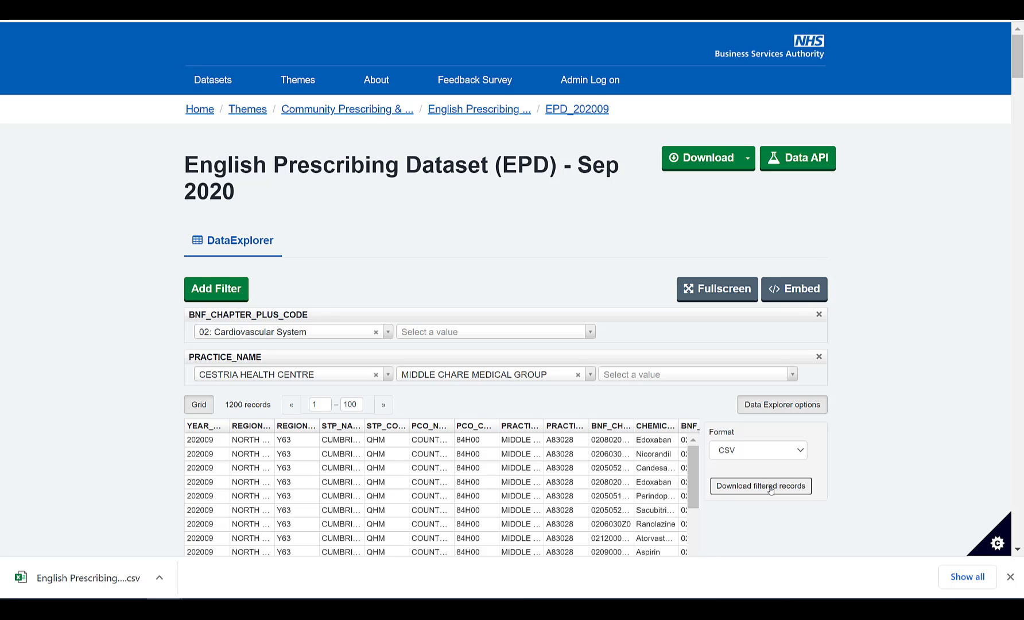
Review the column titles, types and descriptions in the resource's Data Dictionary
{"action": "scroll", "coordinate": [770, 490], "scroll_direction": "down", "scroll_amount": 20}
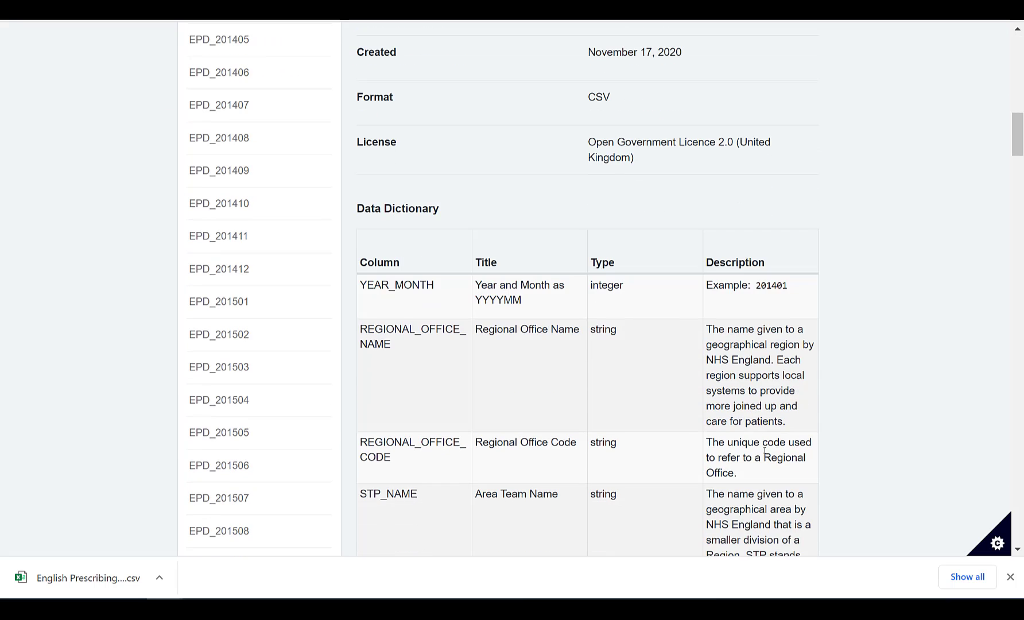
{"action": "scroll", "coordinate": [765, 451], "scroll_direction": "down", "scroll_amount": 1}
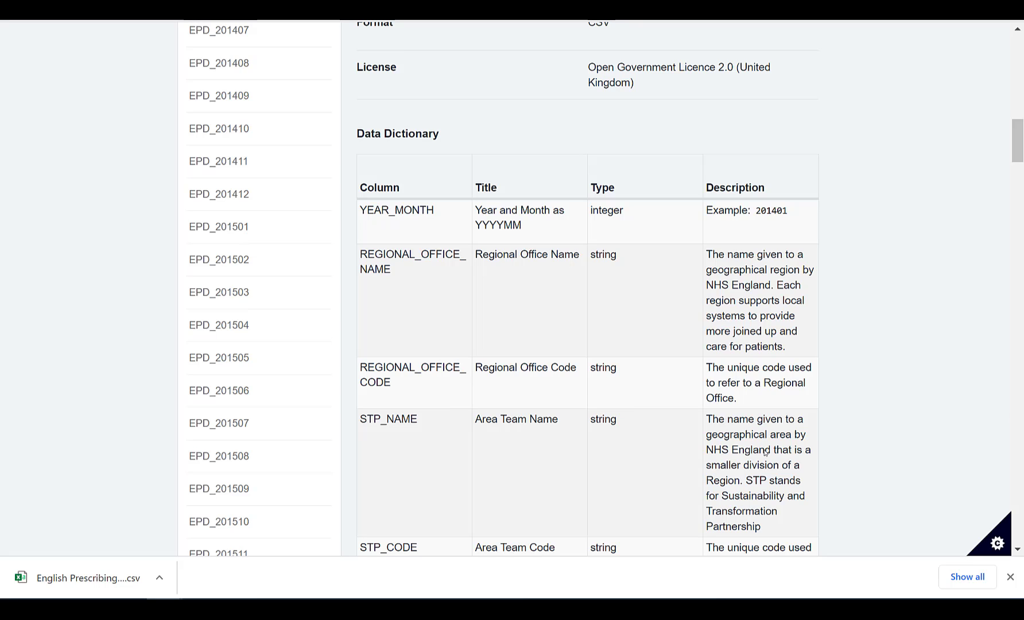